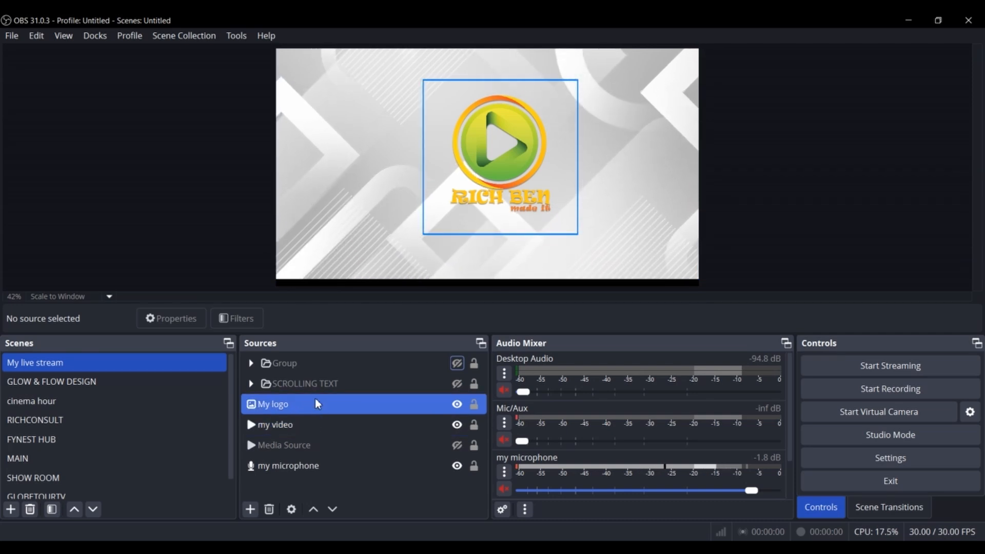
Step: Add a new Color Source named BLACK to the My live stream scene
left_click(252, 510)
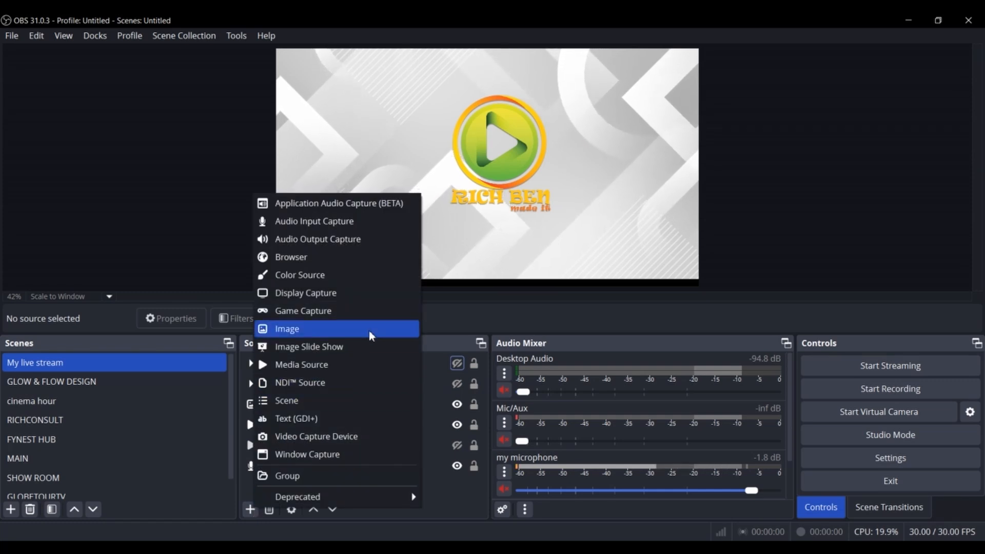
left_click(373, 278)
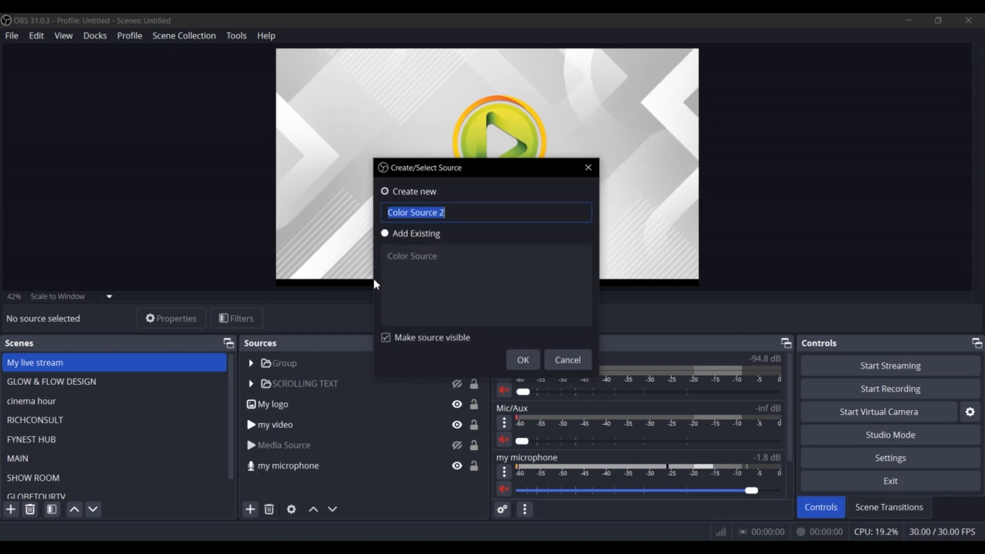
type("BLACK")
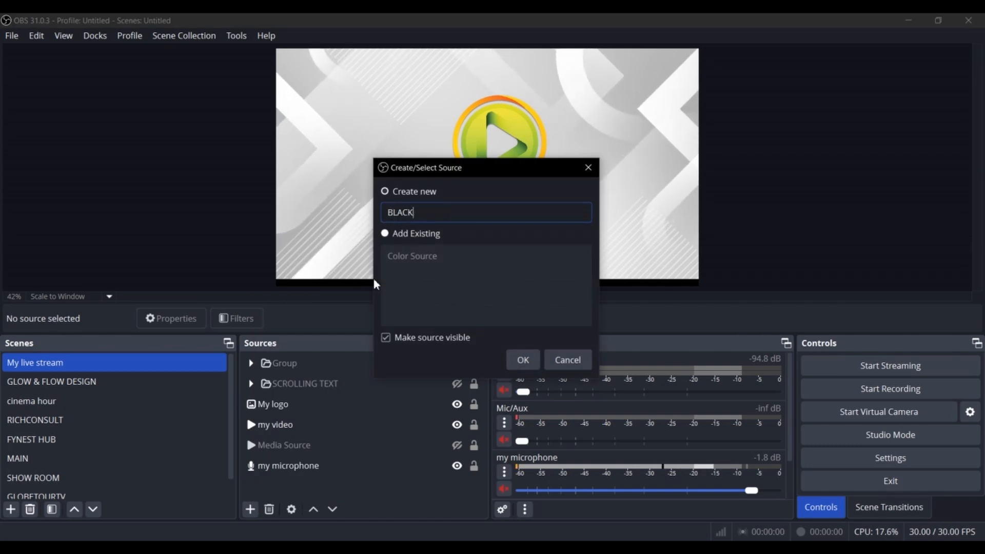
left_click(519, 359)
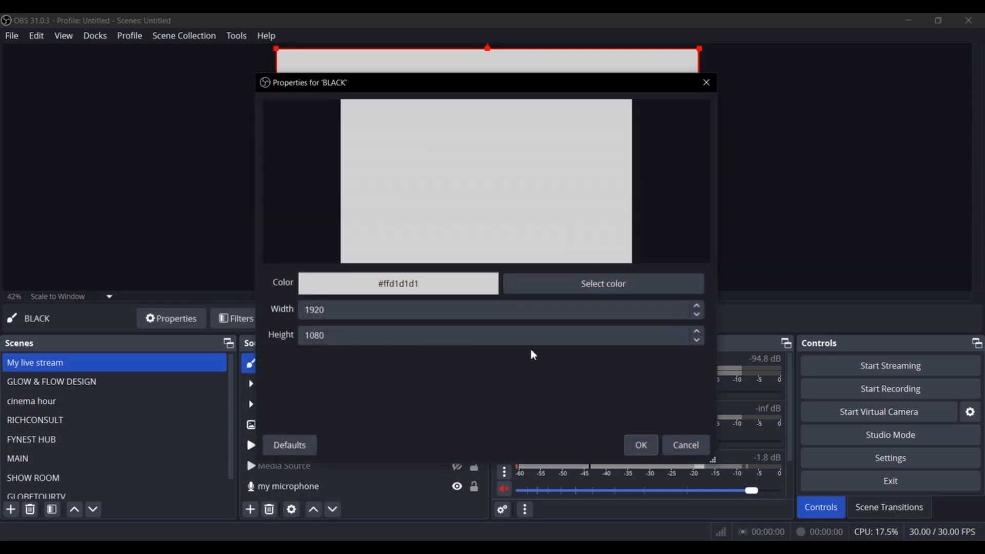
Step: Set the BLACK source's color to black (#000000) and accept its properties
left_click(665, 288)
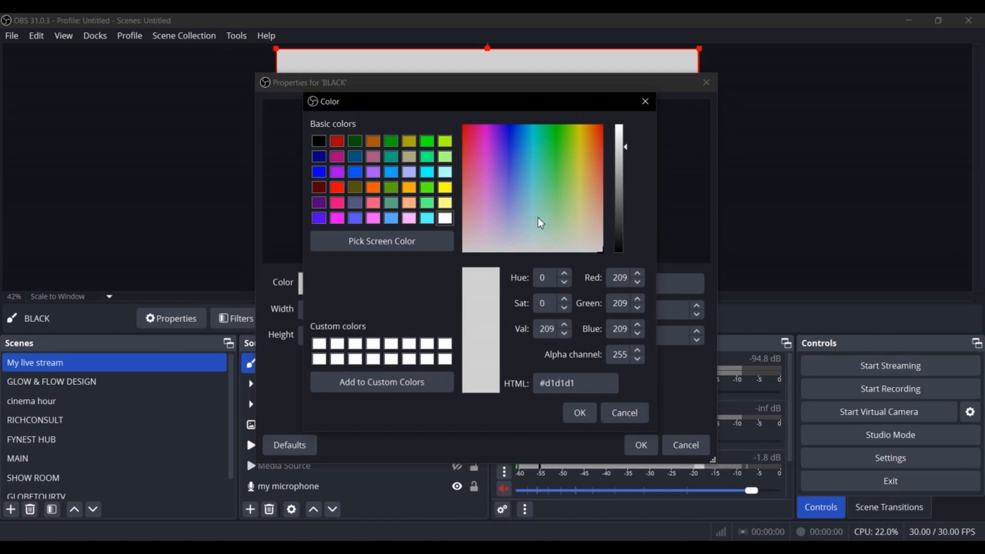
left_click(317, 144)
left_click(576, 409)
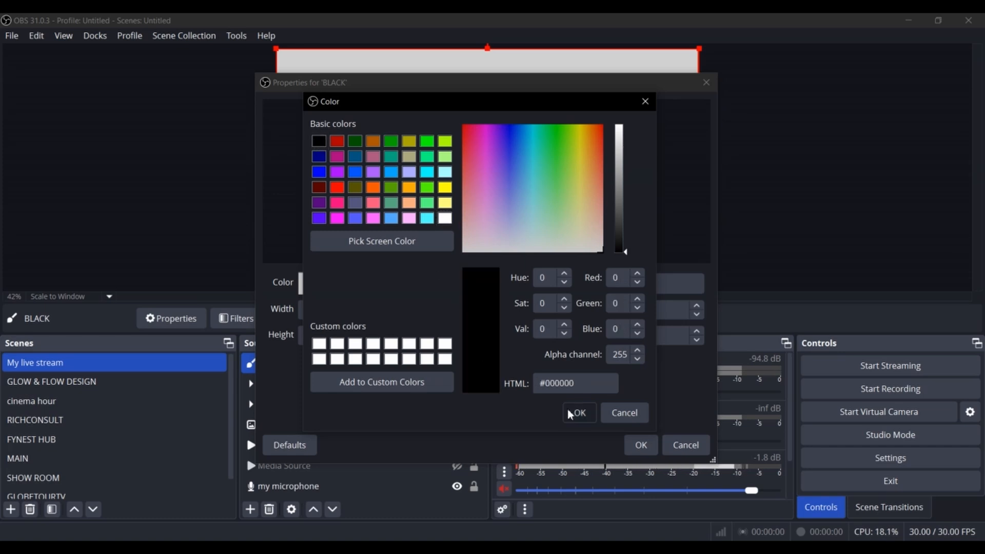
left_click(638, 445)
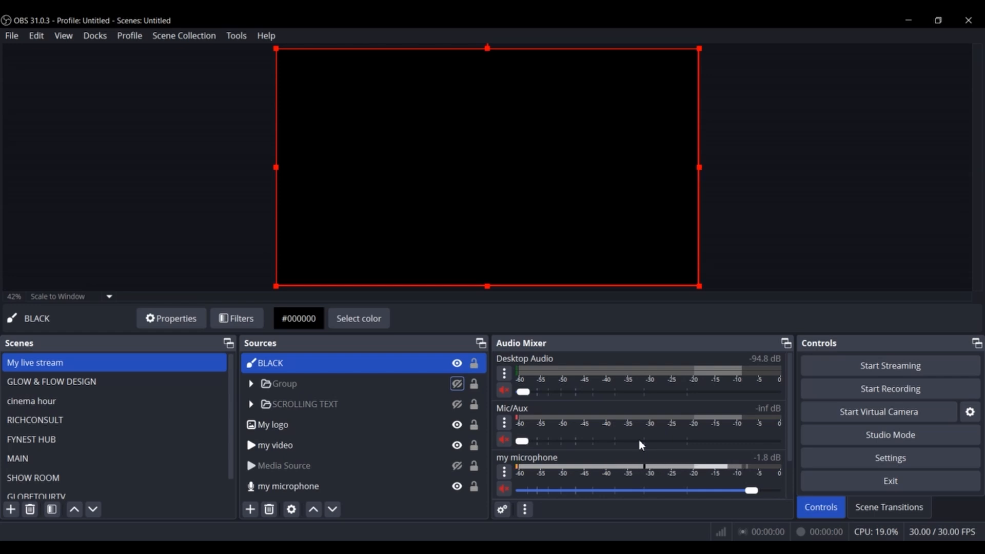
Step: Add a Text (GDI+) source named "TEXT." that displays "AWESOME."
left_click(402, 482, "ctrl")
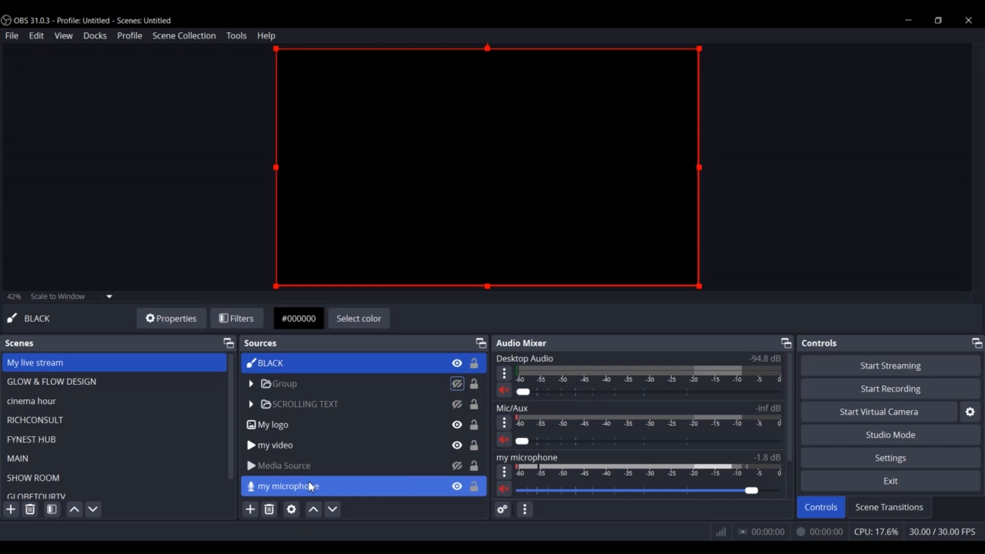
left_click(250, 510)
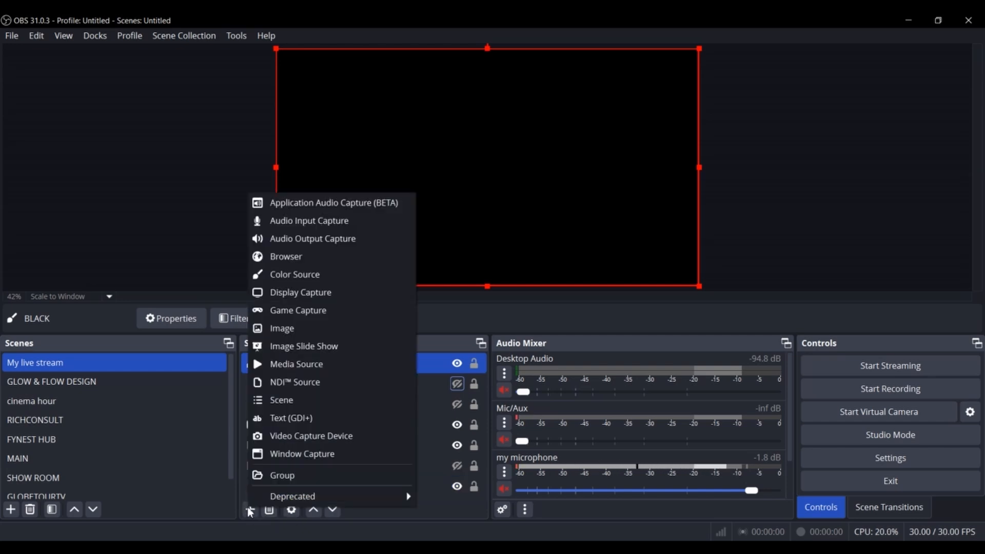
left_click(324, 428)
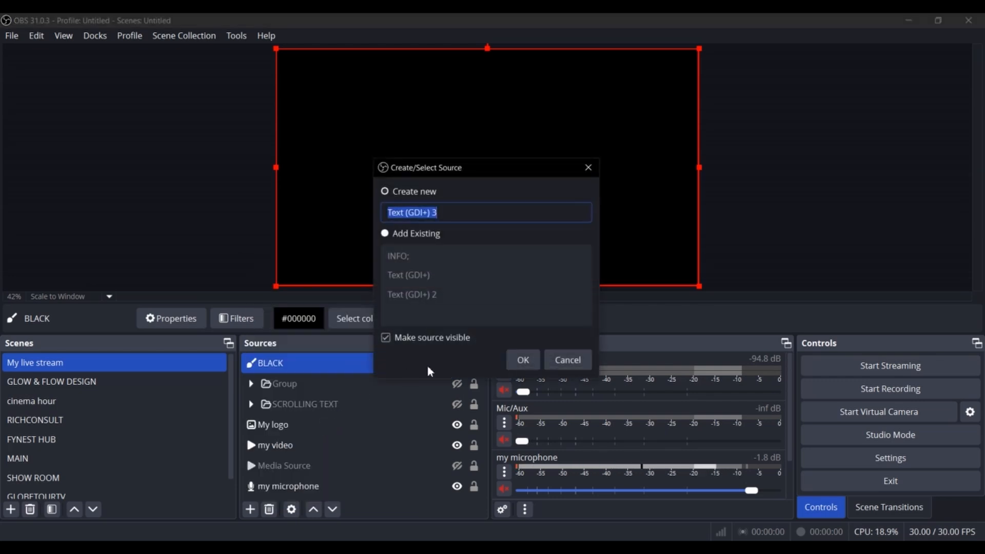
type("TEXT.")
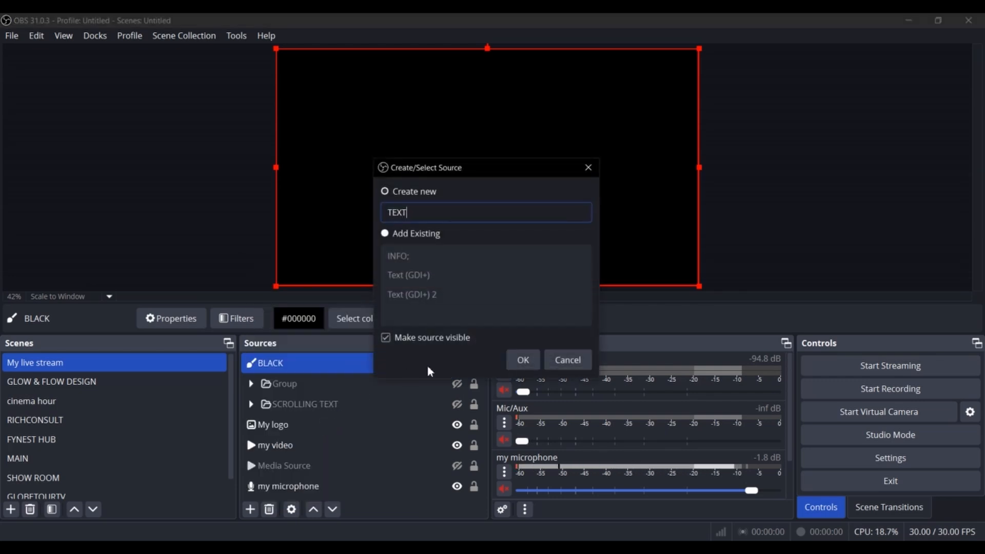
left_click(520, 364)
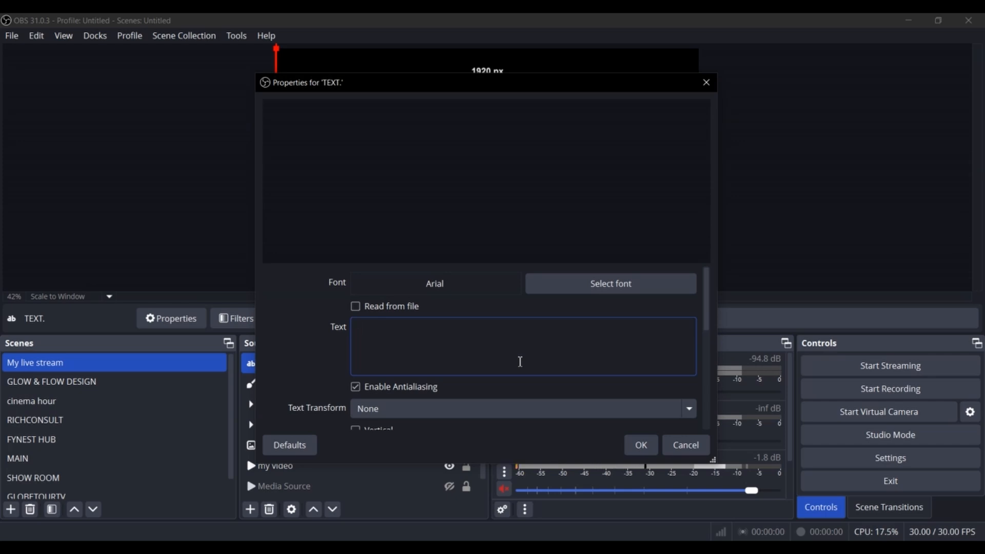
type("A")
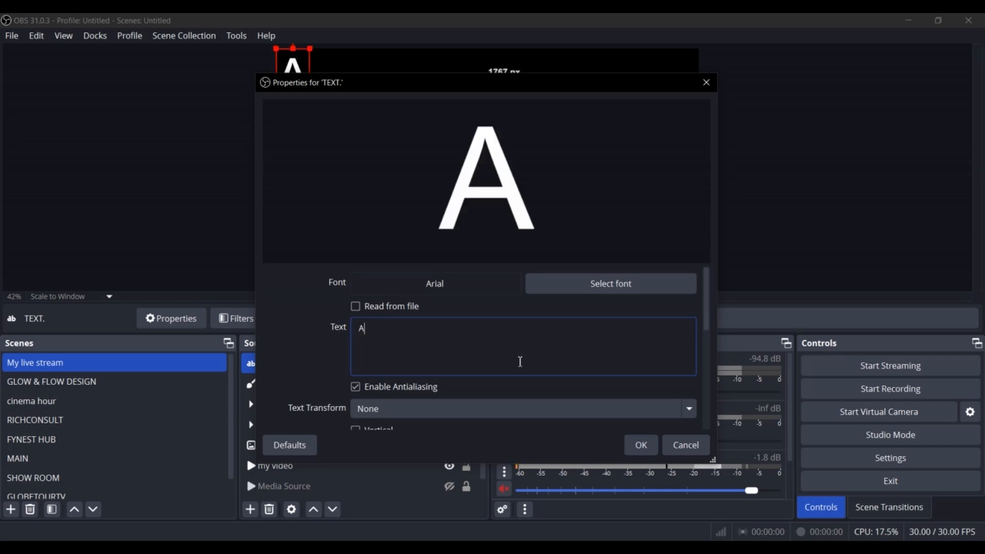
type("WESOM")
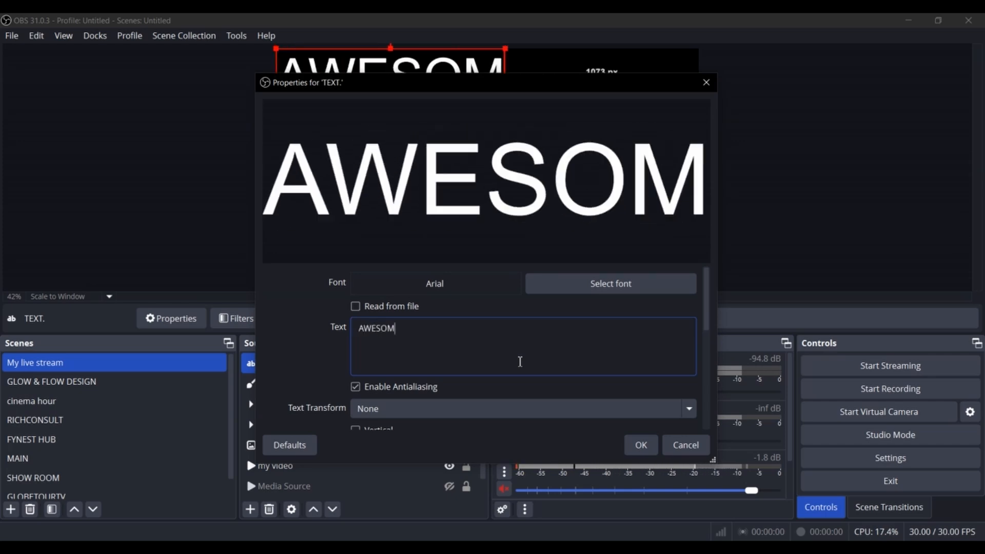
type("E.")
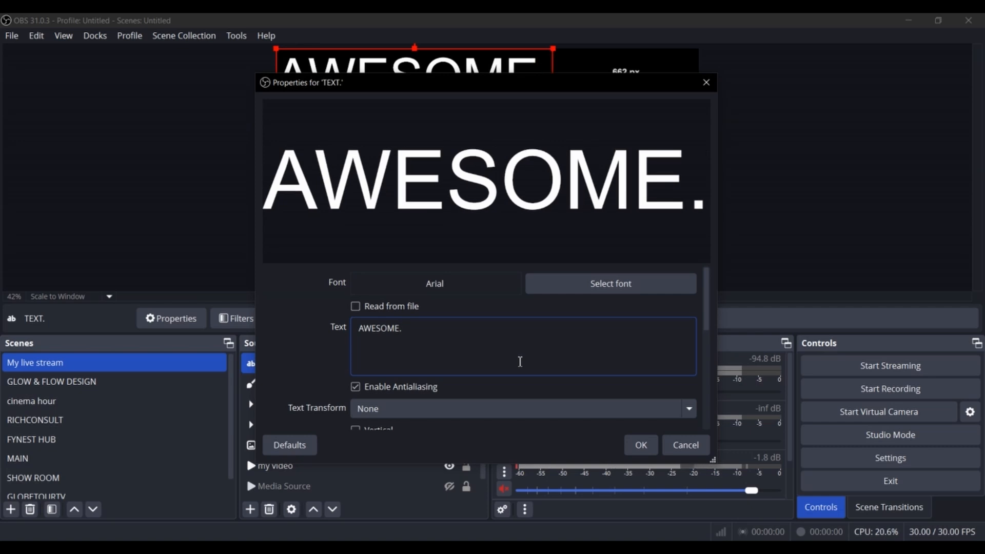
Step: Set the AWESOME. text's font to Montserrat Black in the Black style and accept the source properties
left_click(665, 289)
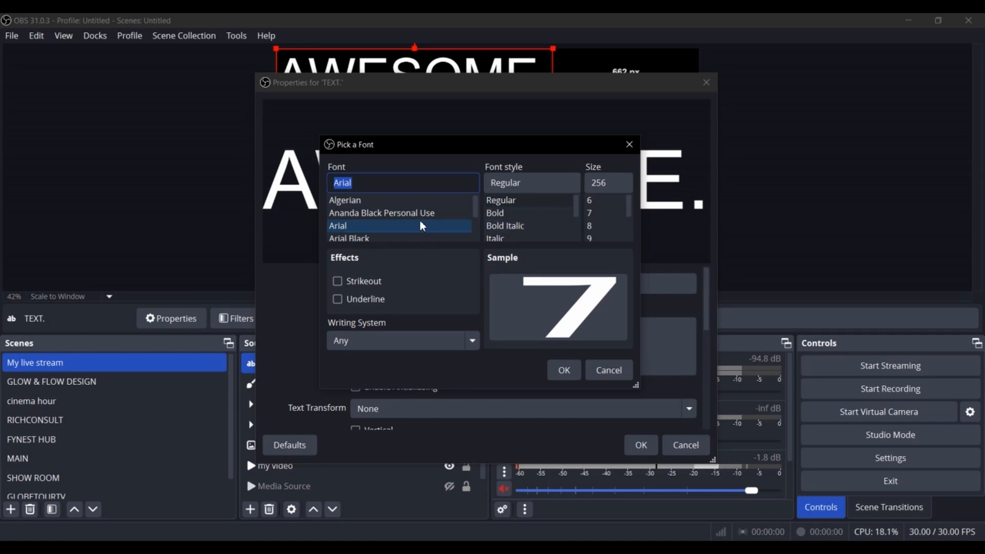
key("m")
scroll(421, 226, "down", 2)
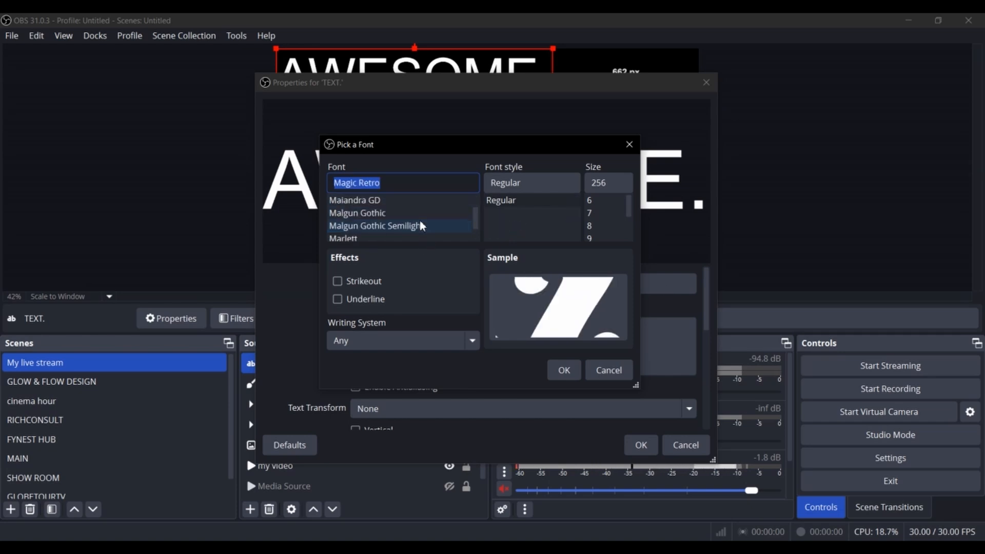
scroll(421, 225, "down", 1)
scroll(421, 226, "down", 1)
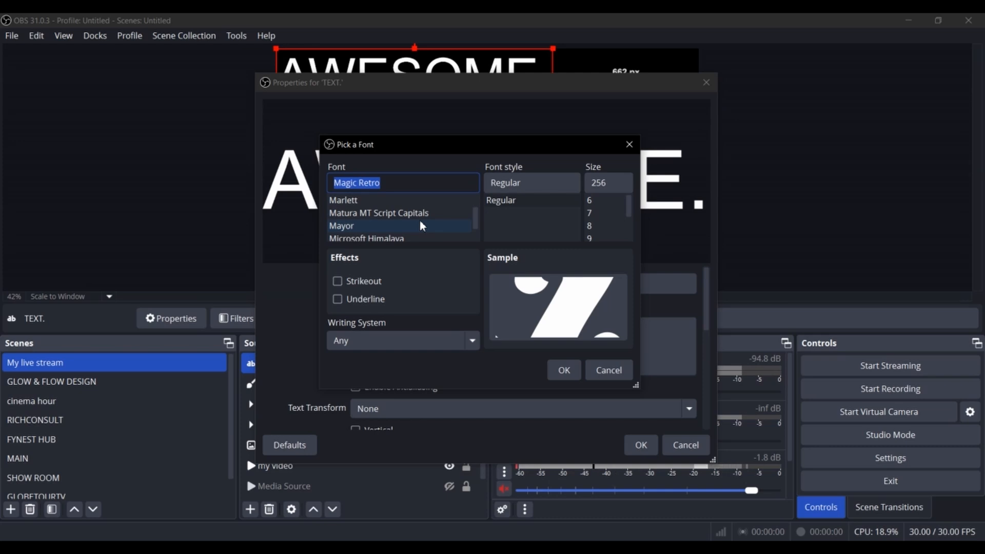
scroll(421, 226, "down", 4)
scroll(422, 226, "down", 1)
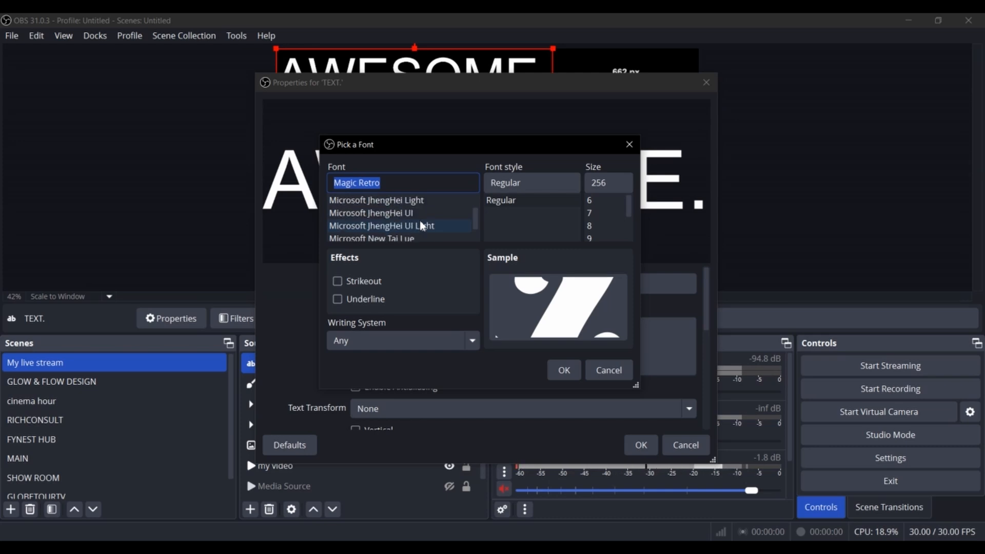
scroll(421, 225, "down", 6)
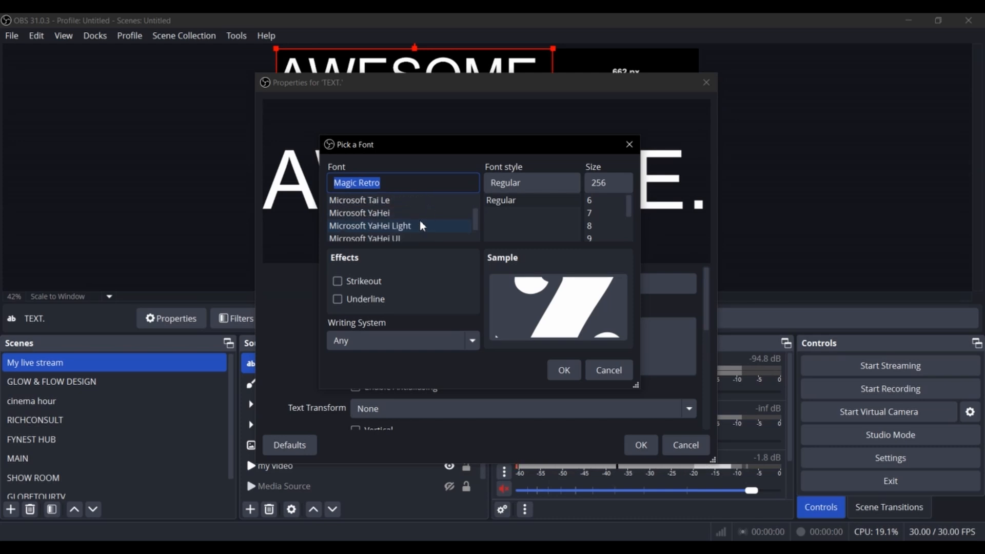
scroll(420, 220, "down", 6)
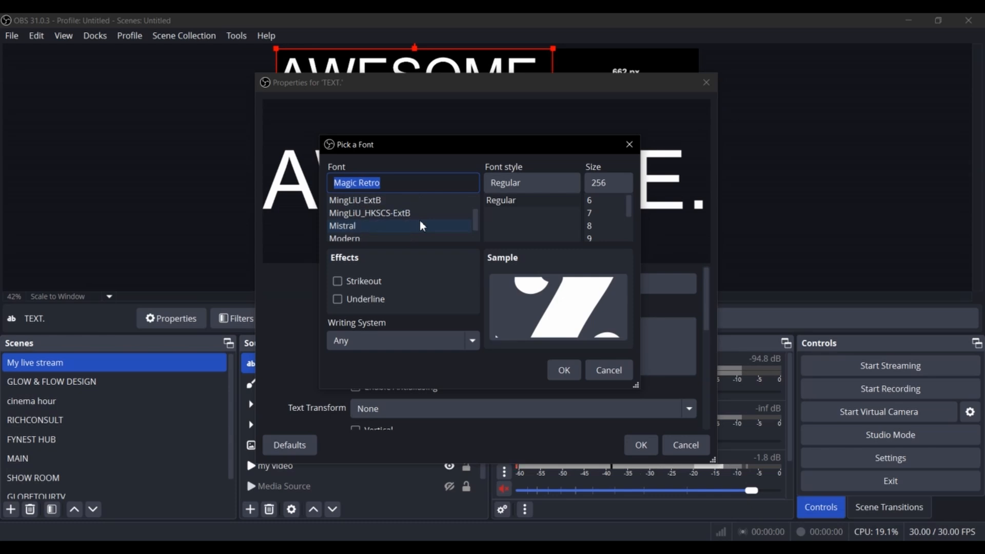
scroll(420, 226, "down", 5)
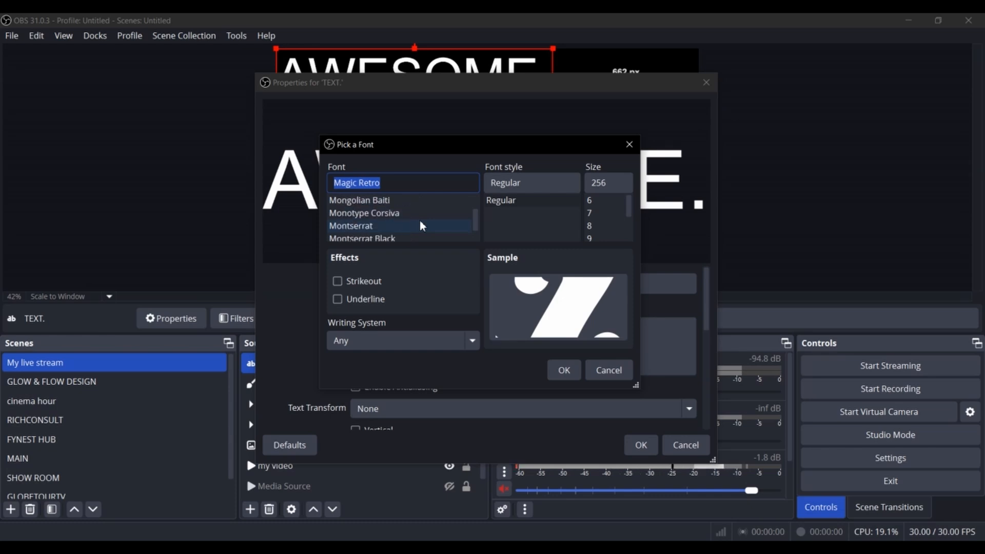
scroll(420, 225, "down", 1)
left_click(420, 226)
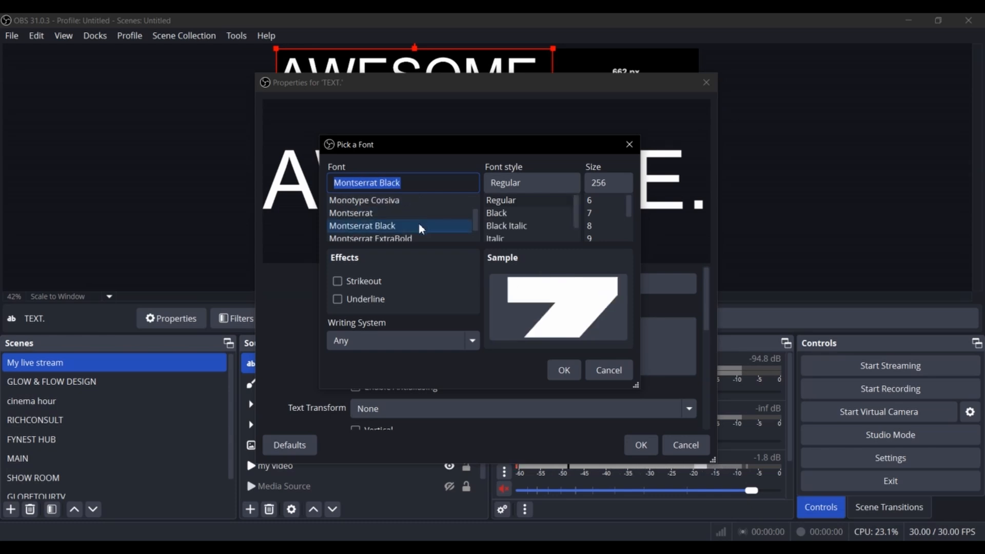
left_click(534, 212)
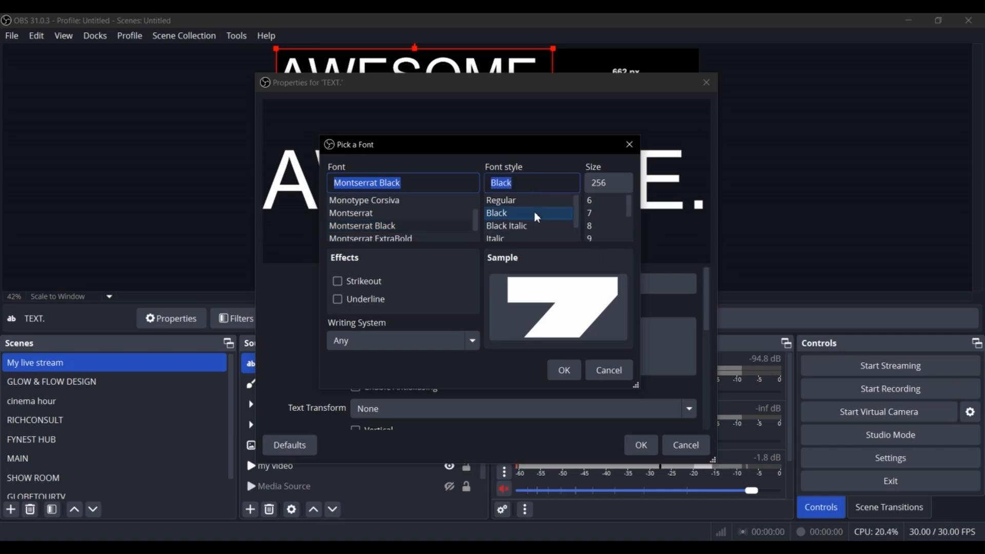
left_click(565, 370)
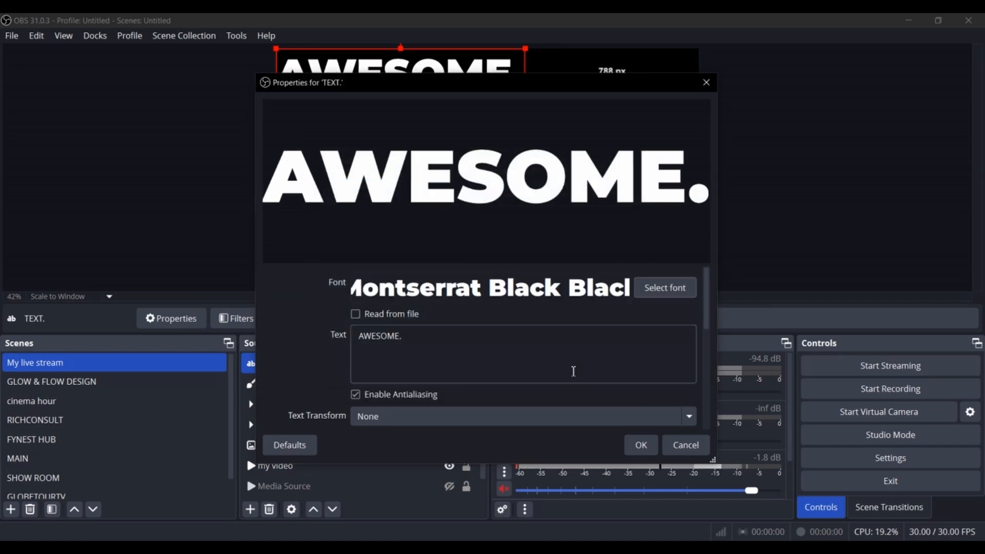
left_click(641, 445)
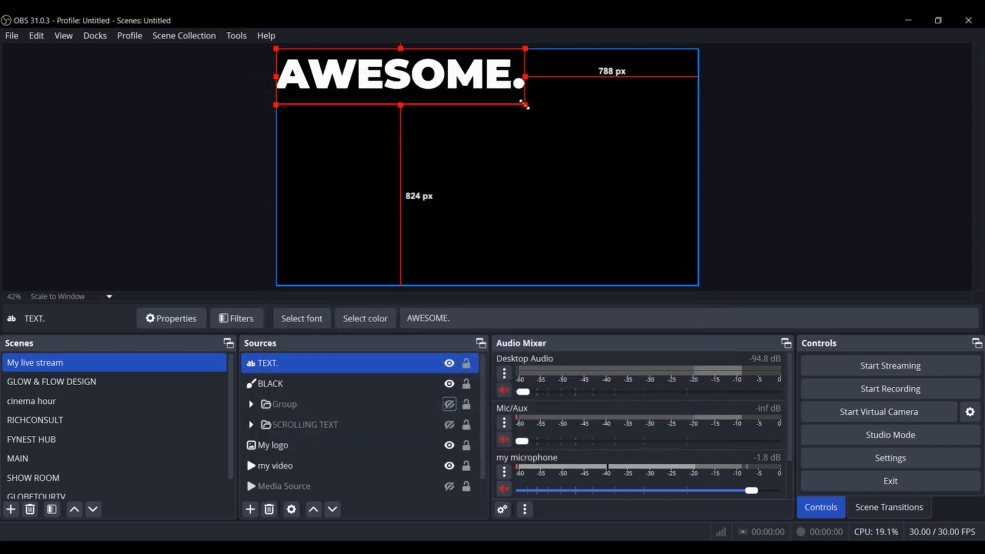
Step: Enlarge the AWESOME. text to almost the full canvas width and center it on the screen
left_click_drag(525, 105, 582, 144)
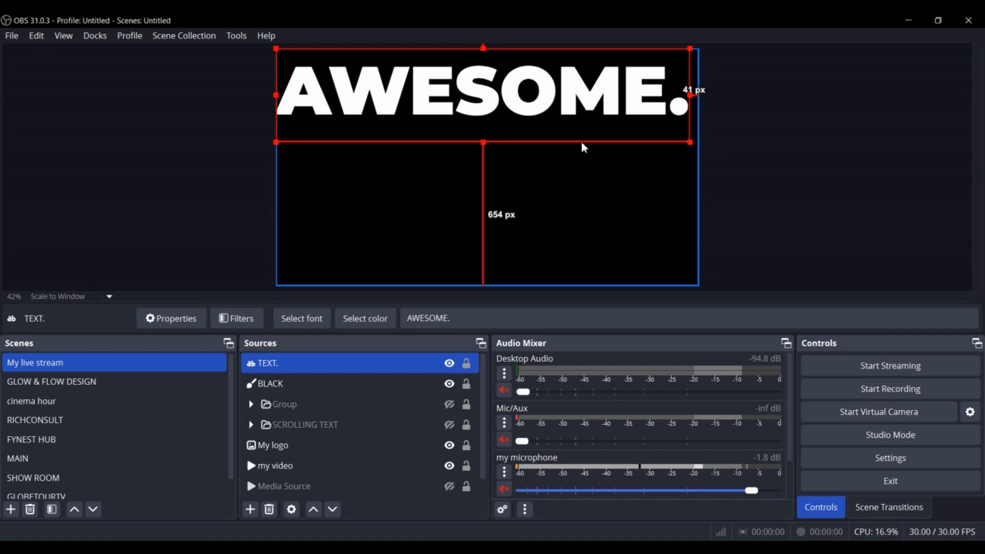
right_click(387, 367)
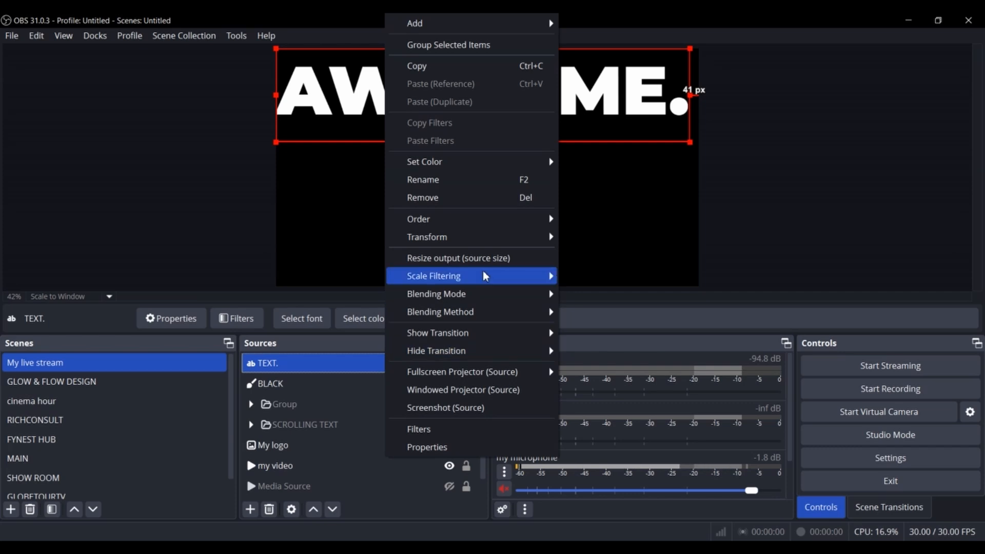
mouse_move(505, 247)
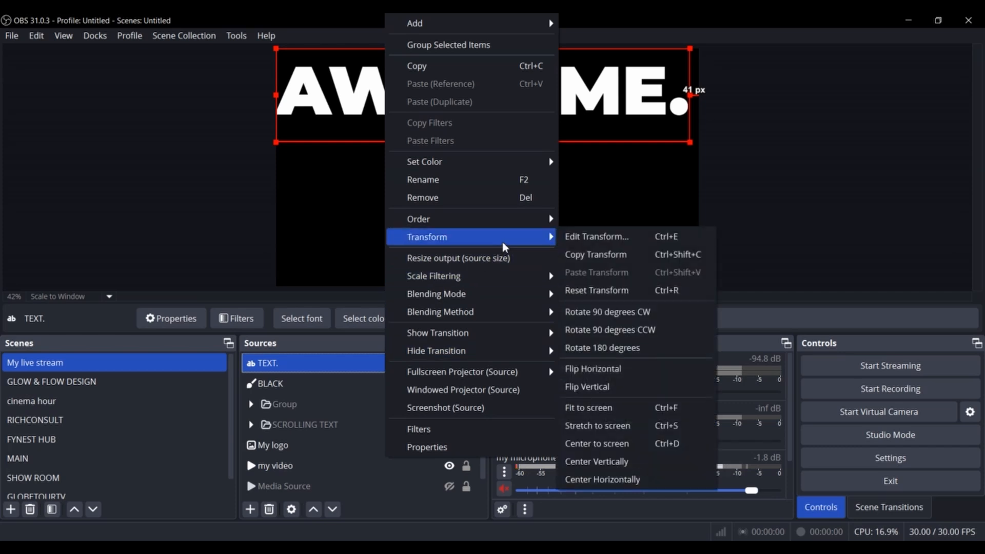
left_click(611, 451)
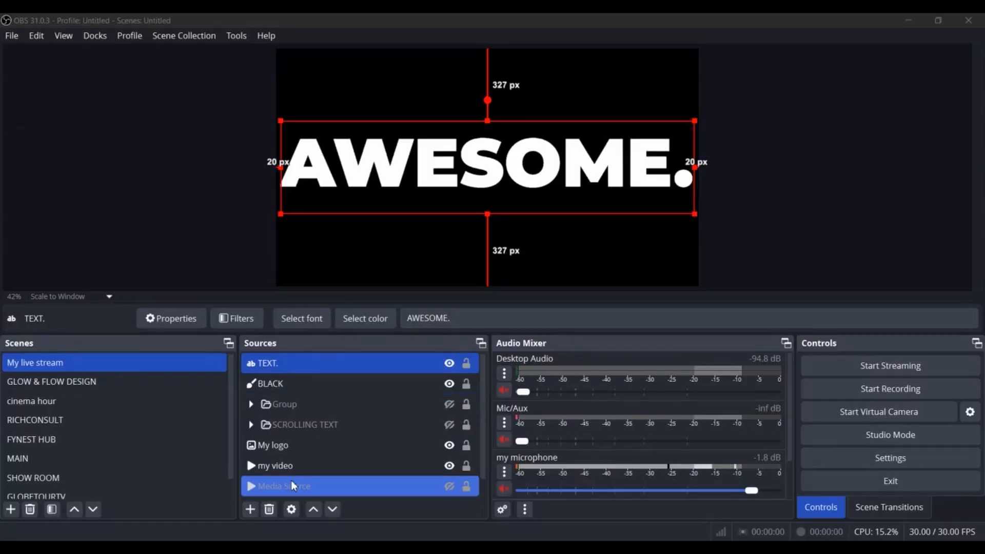
Step: Add a new Media Source named "BCKGRND" to the My live stream scene
left_click(251, 510)
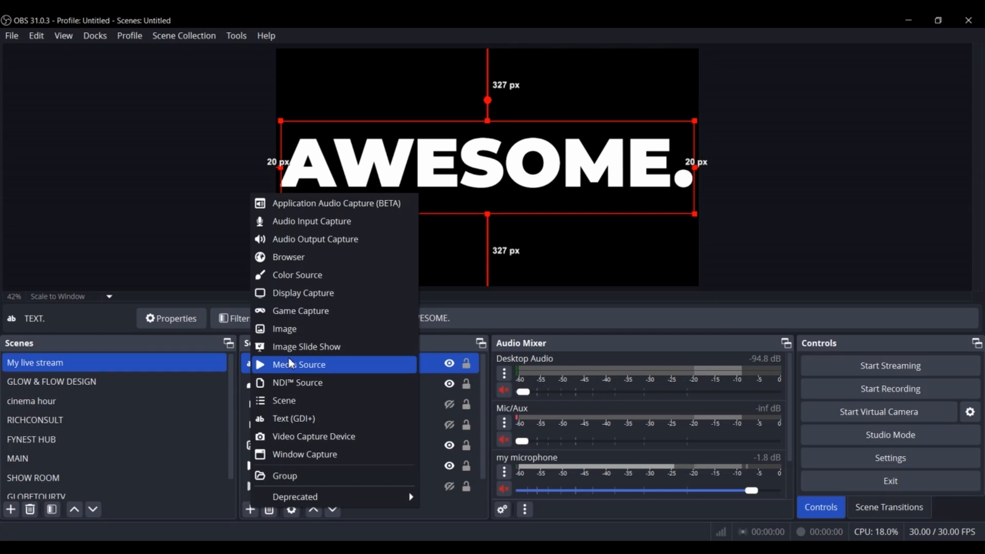
left_click(309, 365)
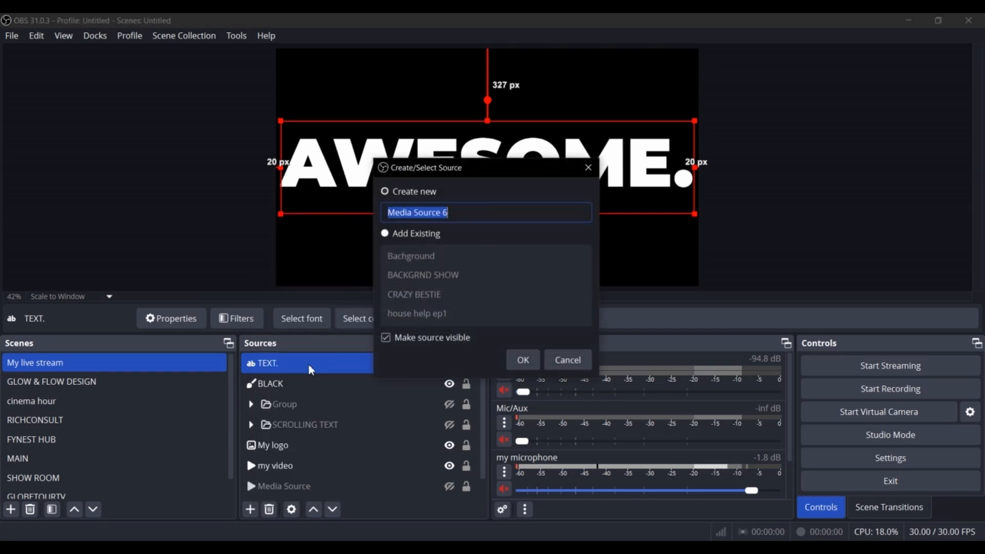
type("B")
key("BackSpace")
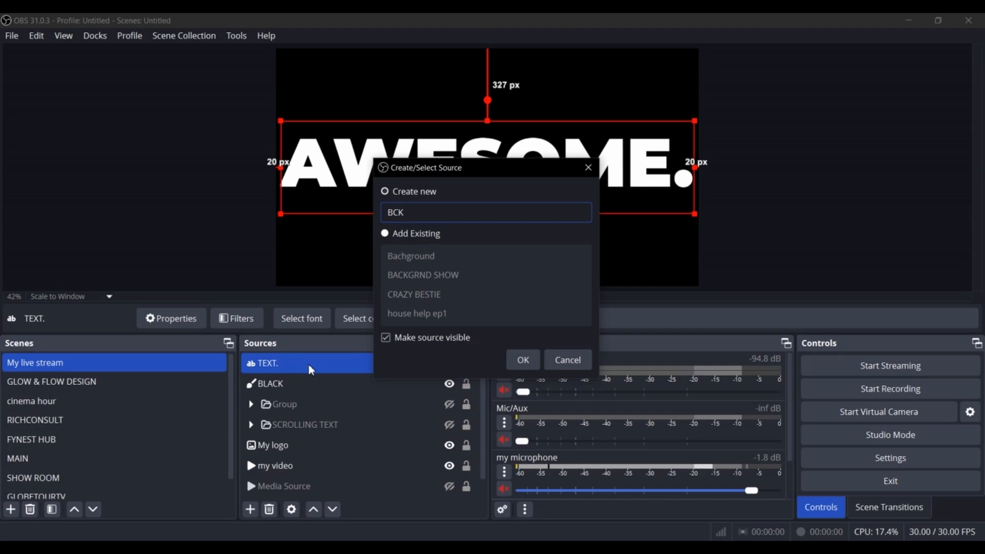
type("CKGRND")
left_click(521, 360)
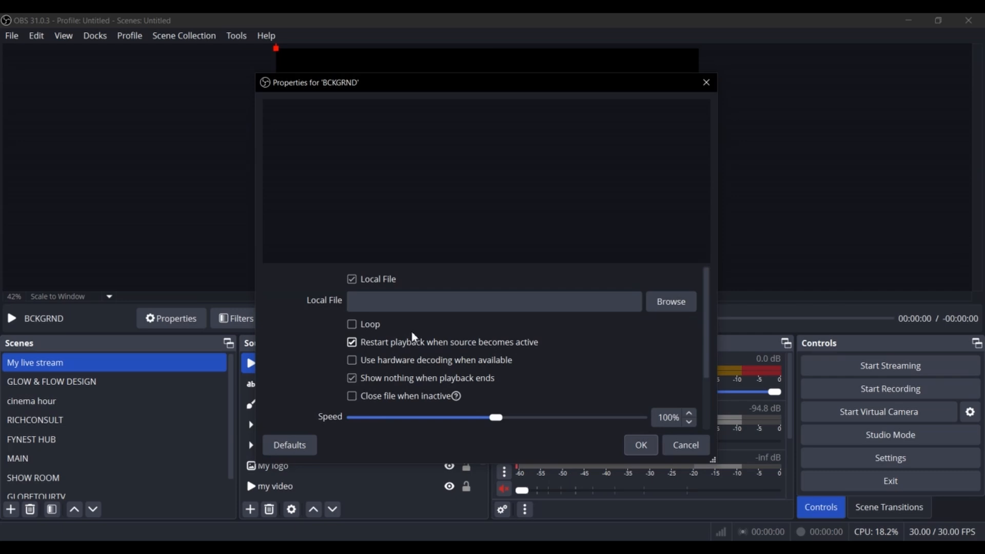
Step: Enable looping for BCKGRND, load the gray grass video ending in "Copyright_Free(720p)(7).mp4" from the Background videos folder, and accept the properties
left_click(368, 324)
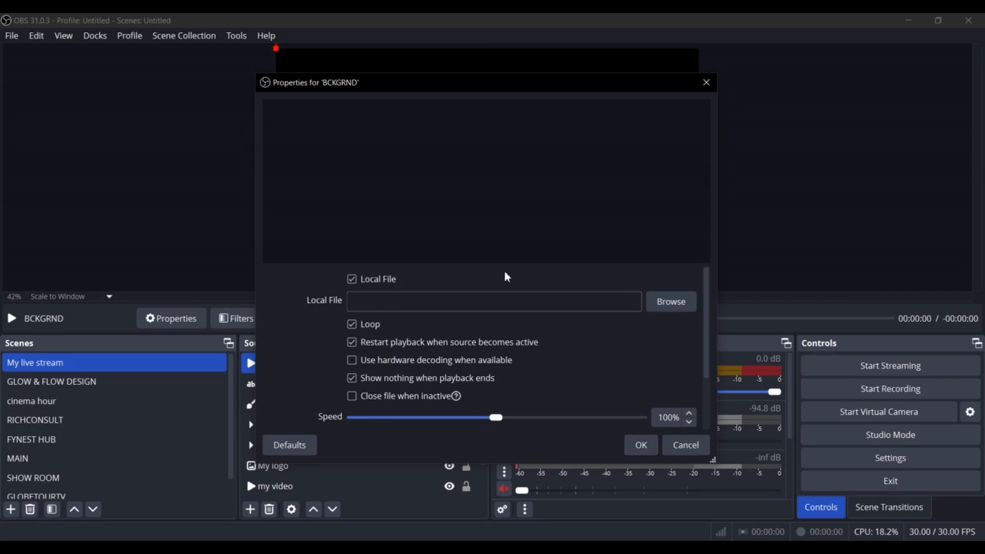
left_click(676, 306)
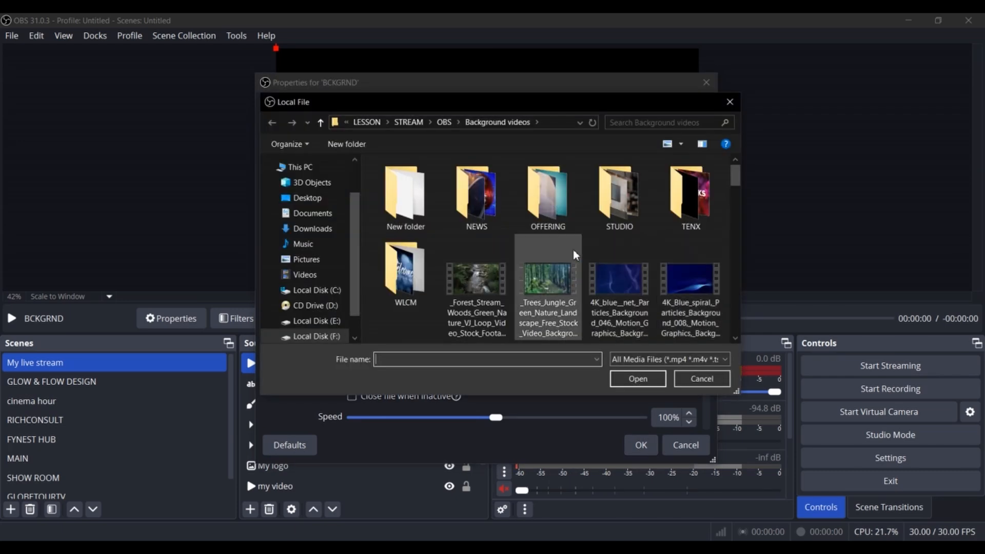
scroll(574, 250, "down", 3)
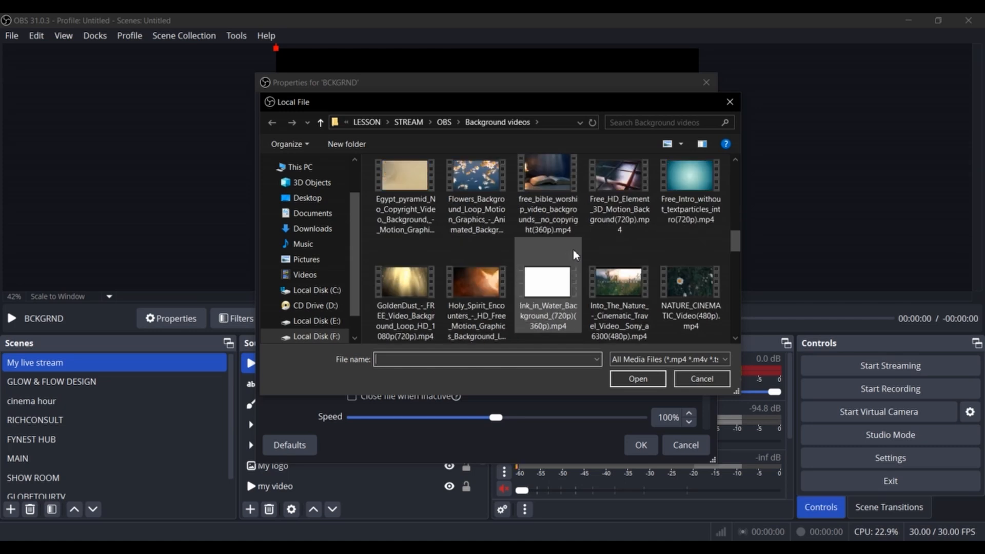
scroll(574, 250, "down", 3)
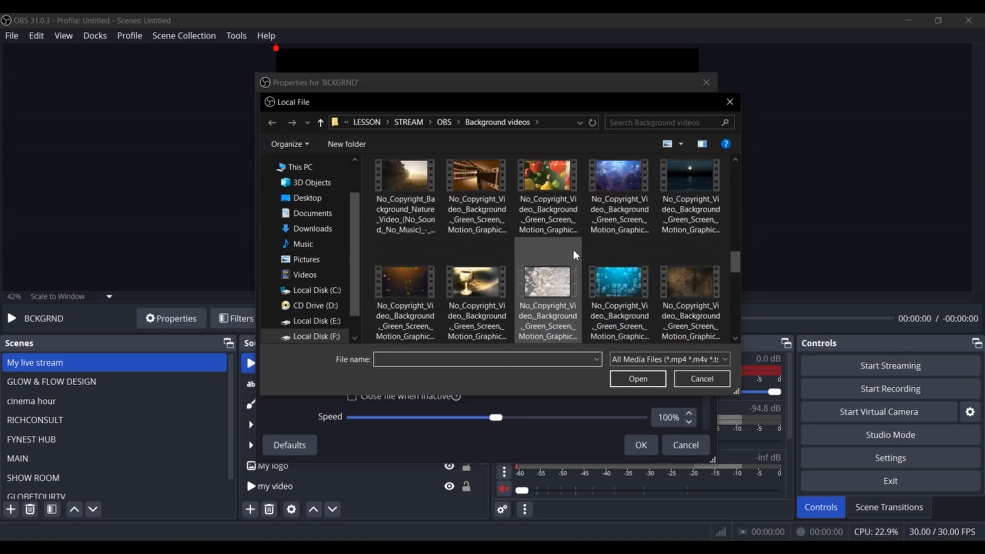
scroll(574, 249, "down", 3)
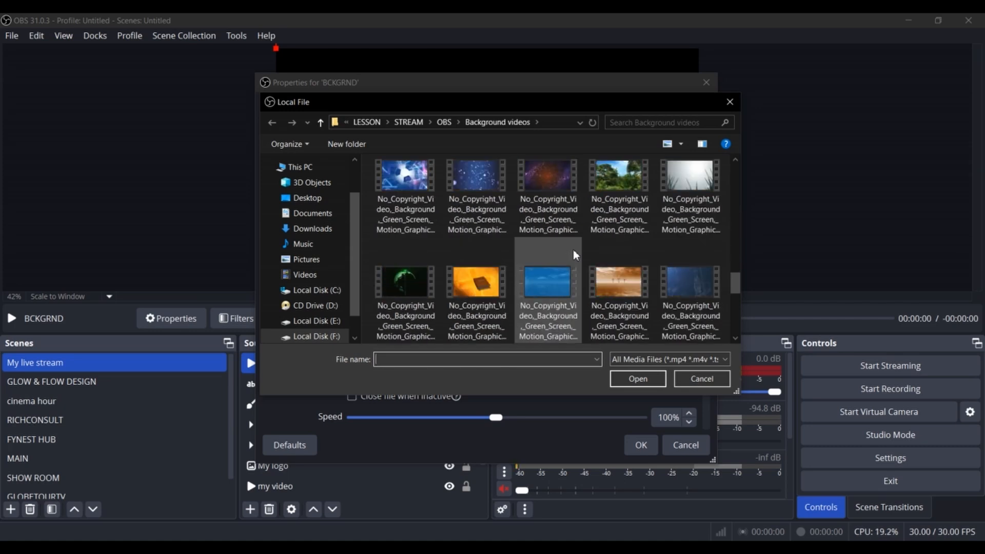
left_click(678, 197)
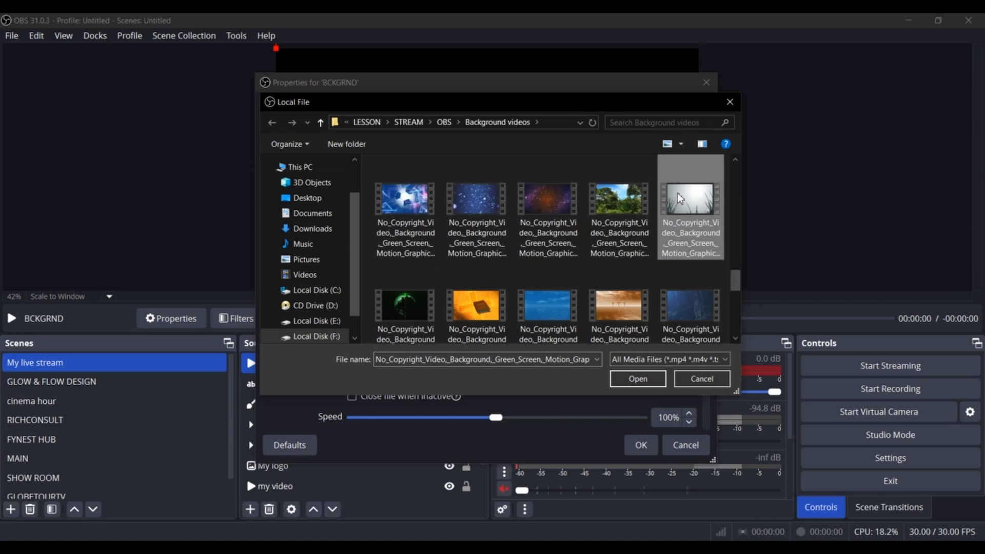
left_click(638, 379)
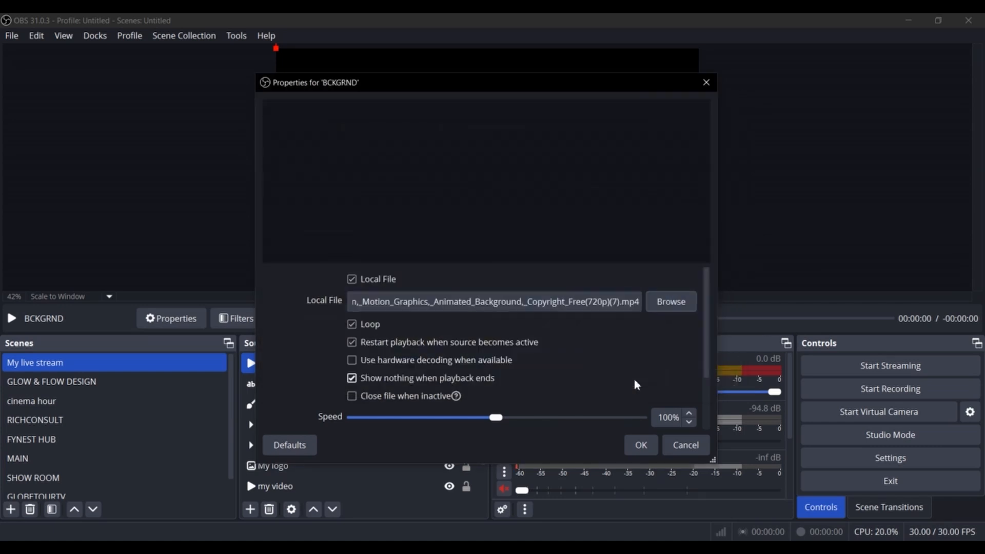
left_click(641, 446)
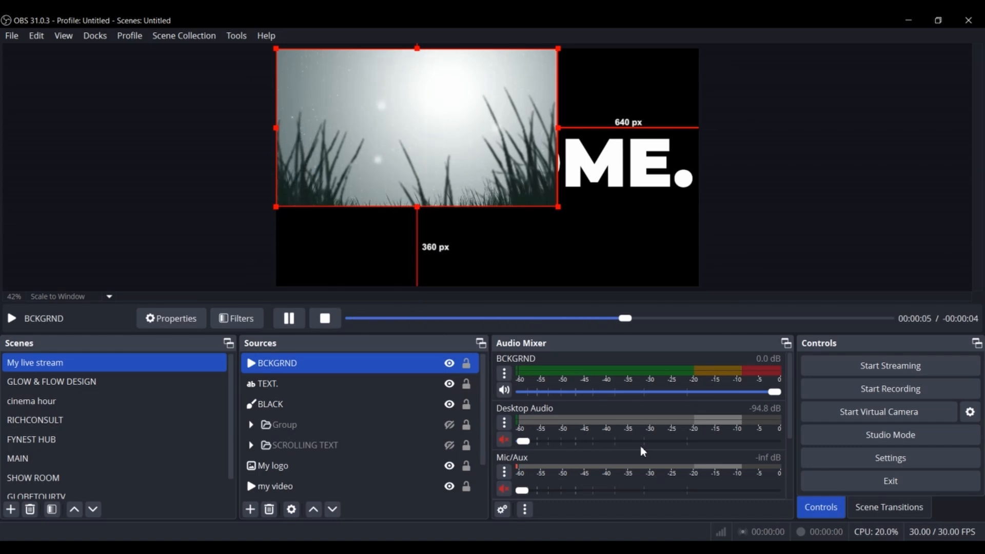
Step: Fit the BCKGRND video to the screen so it covers the whole canvas
left_click(412, 390, "ctrl")
left_click(404, 364)
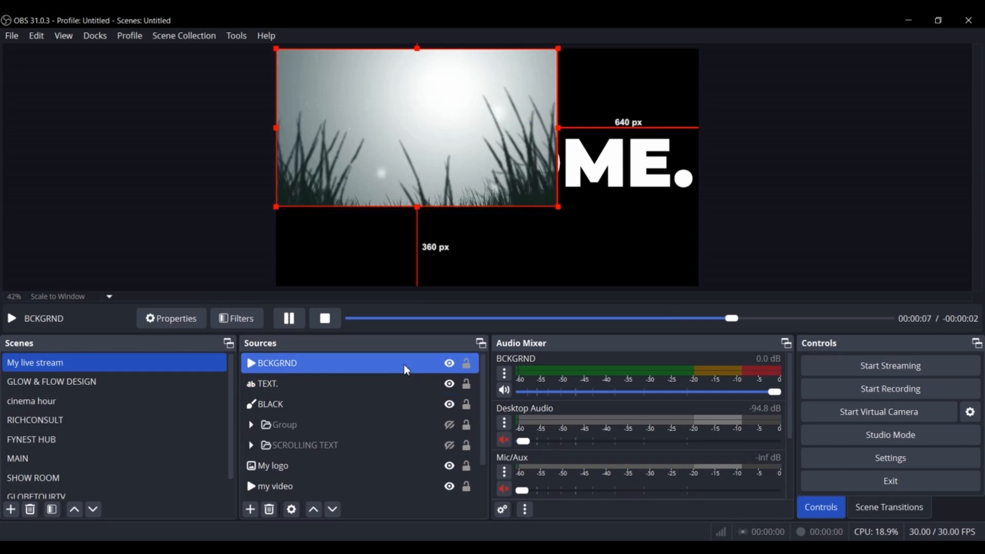
right_click(404, 364)
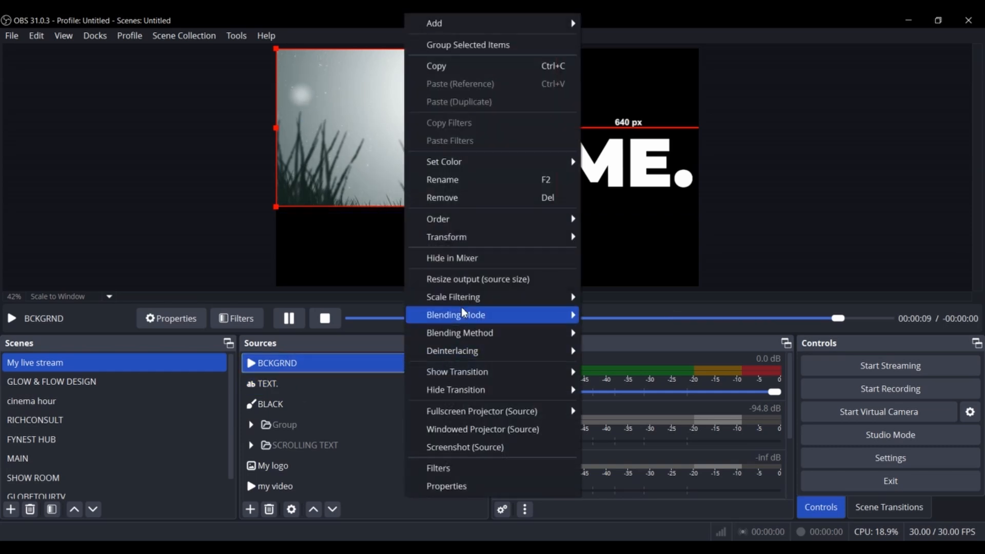
mouse_move(536, 238)
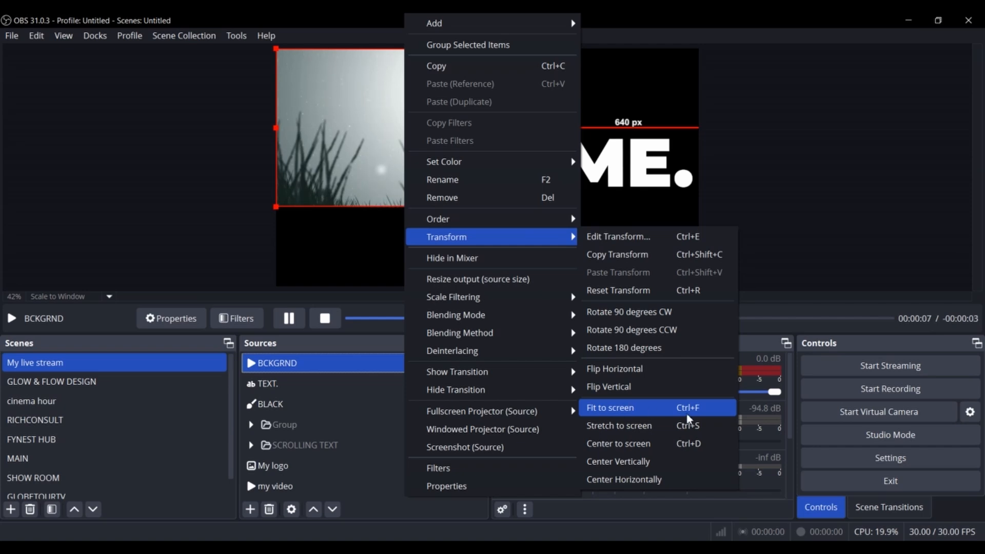
left_click(673, 412)
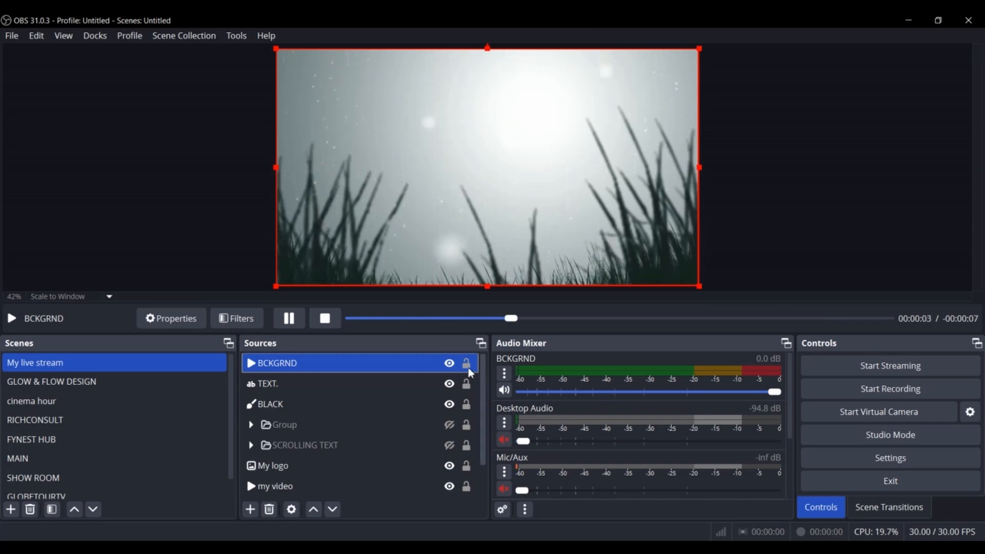
Step: Set the BCKGRND source's blending mode to Multiply
right_click(416, 369)
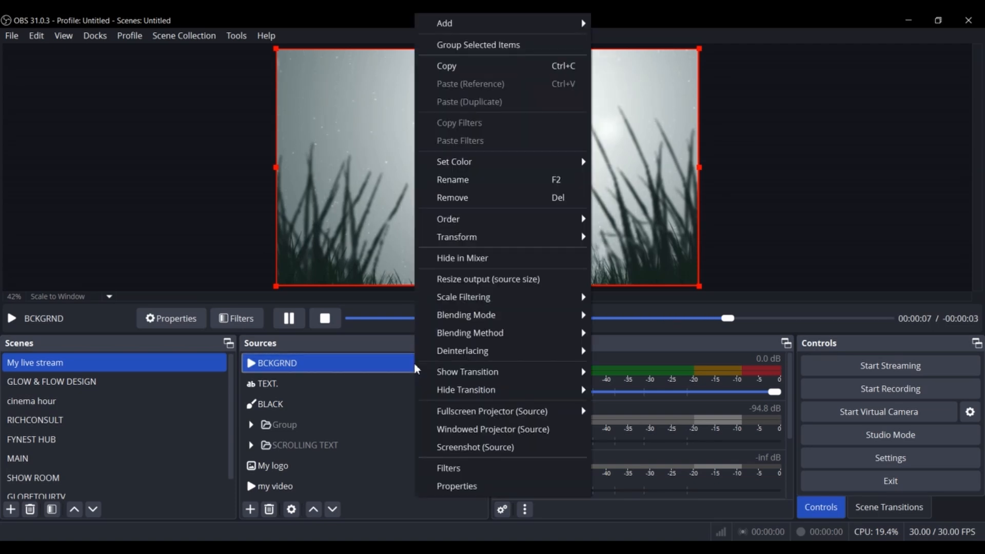
mouse_move(482, 322)
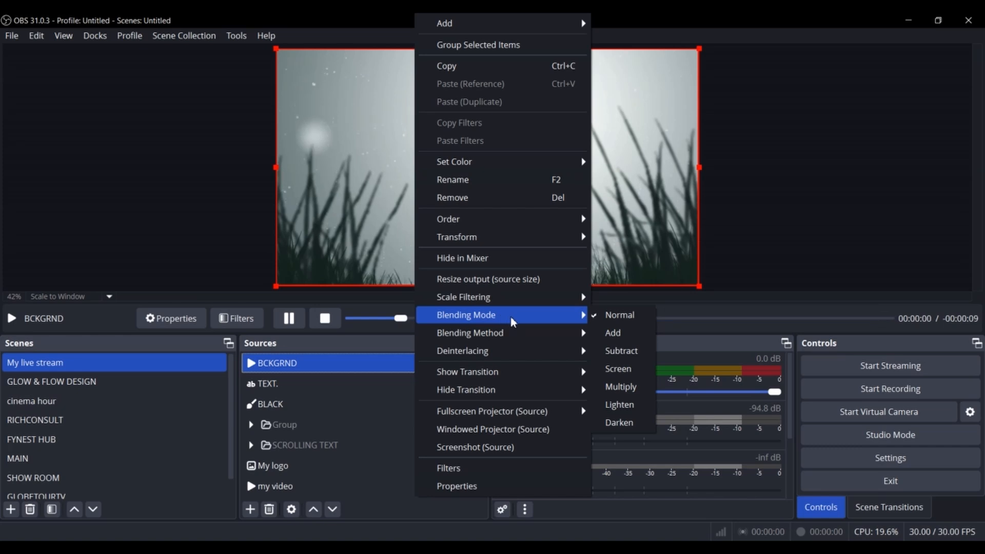
mouse_move(510, 332)
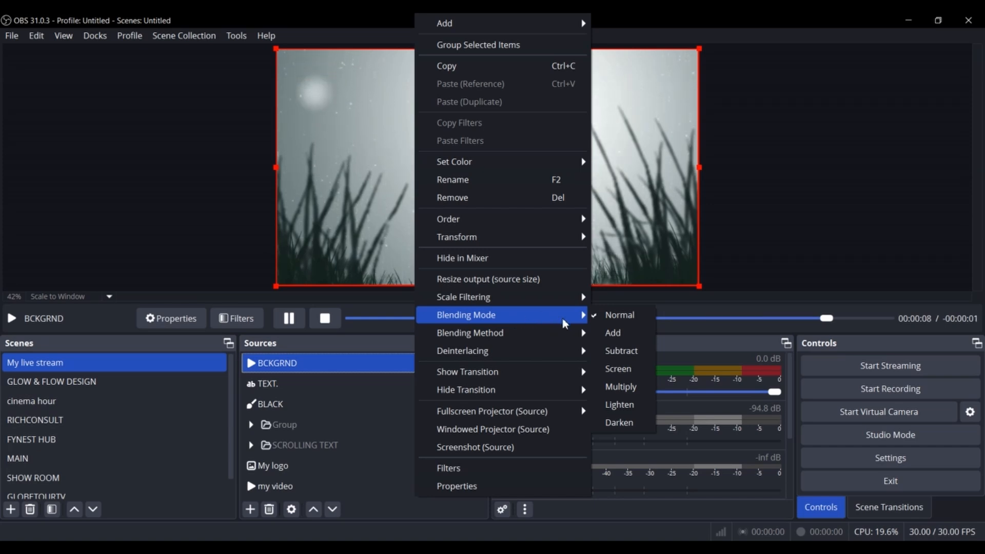
left_click(642, 391)
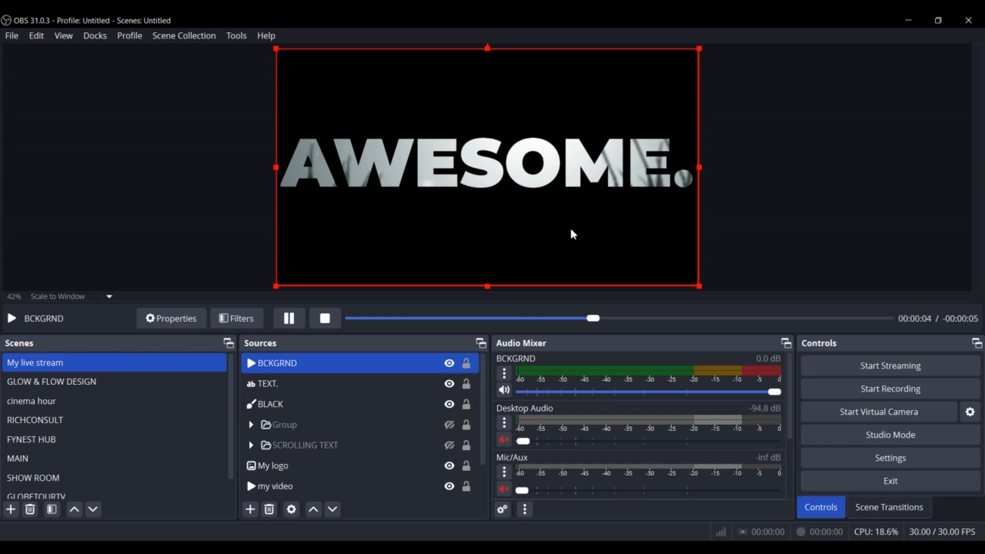
Step: Shift the BCKGRND video around behind the lettering, leaving its lower edge about 34 px above the canvas bottom
left_click_drag(574, 234, 573, 193)
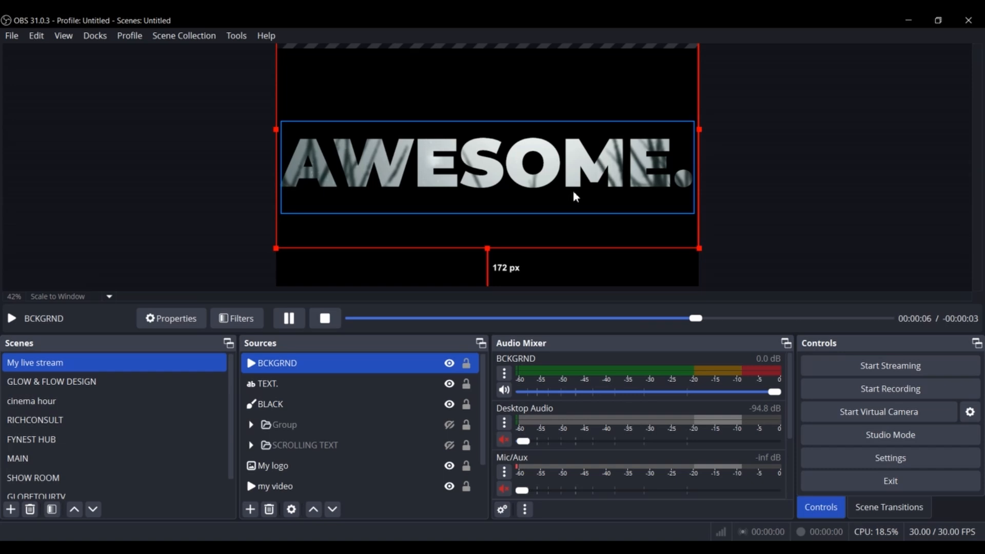
left_click_drag(573, 194, 565, 250)
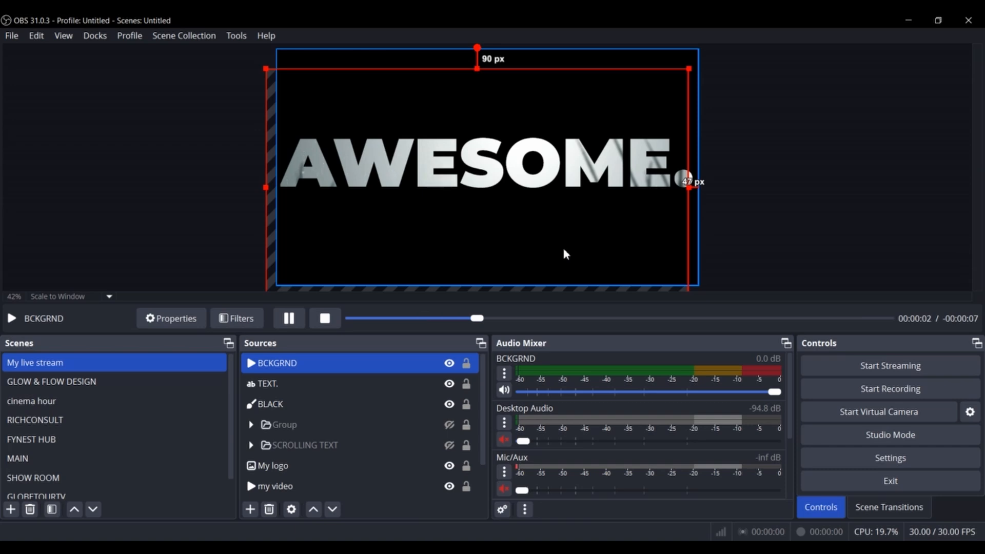
left_click_drag(565, 250, 569, 226)
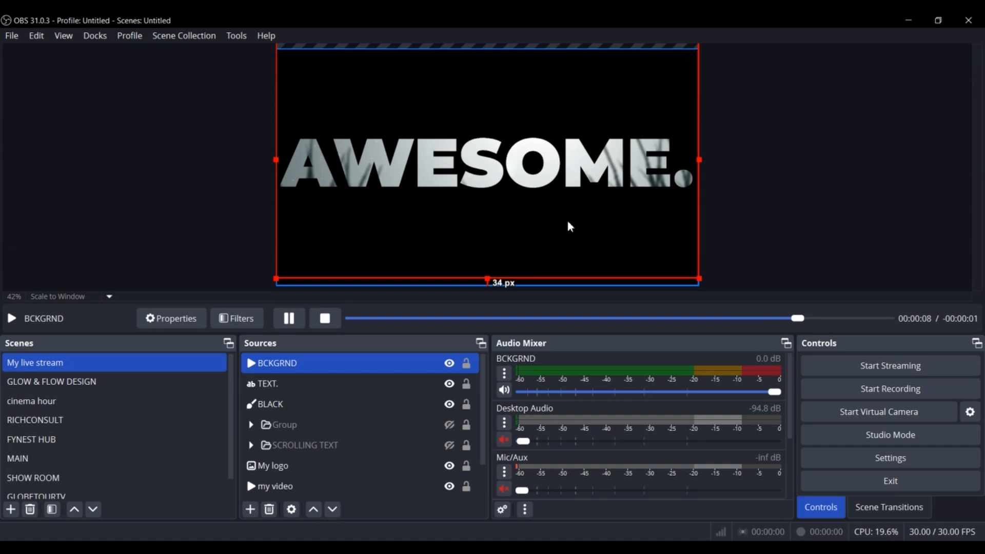